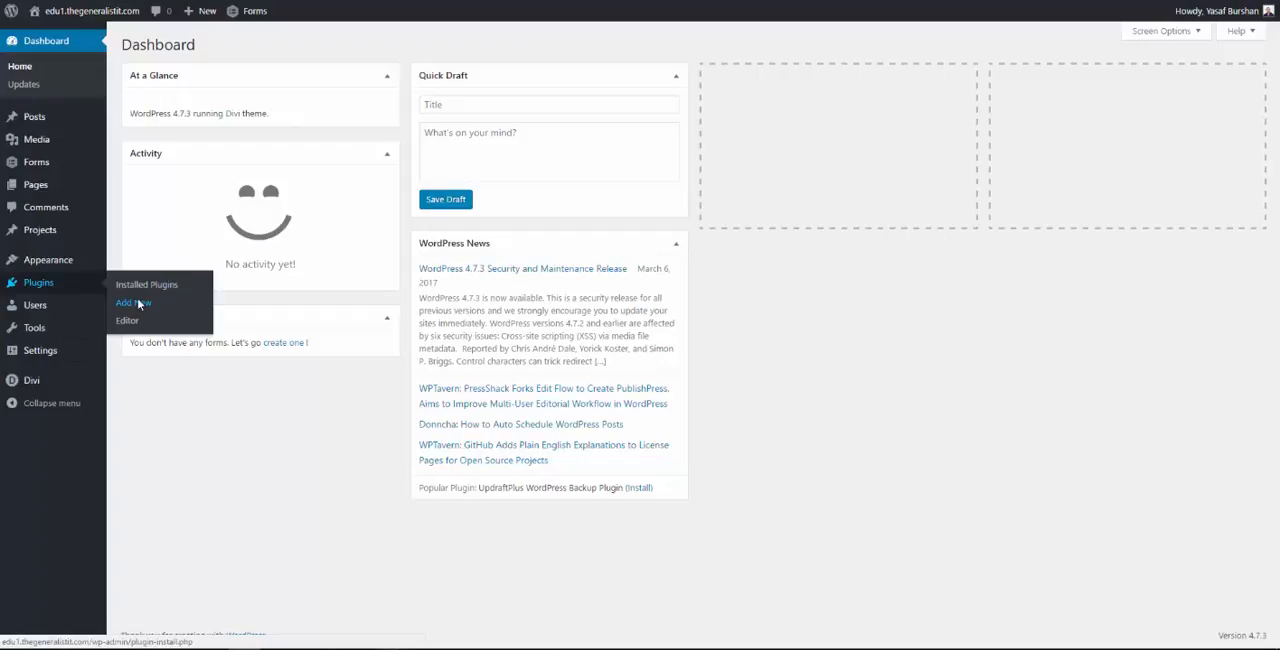
Install and activate the Pepipost plugin from Plugins > Add New, then go to its Pepipost Settings page
{"action": "left_click", "coordinate": [138, 304]}
{"action": "left_click", "coordinate": [1085, 85]}
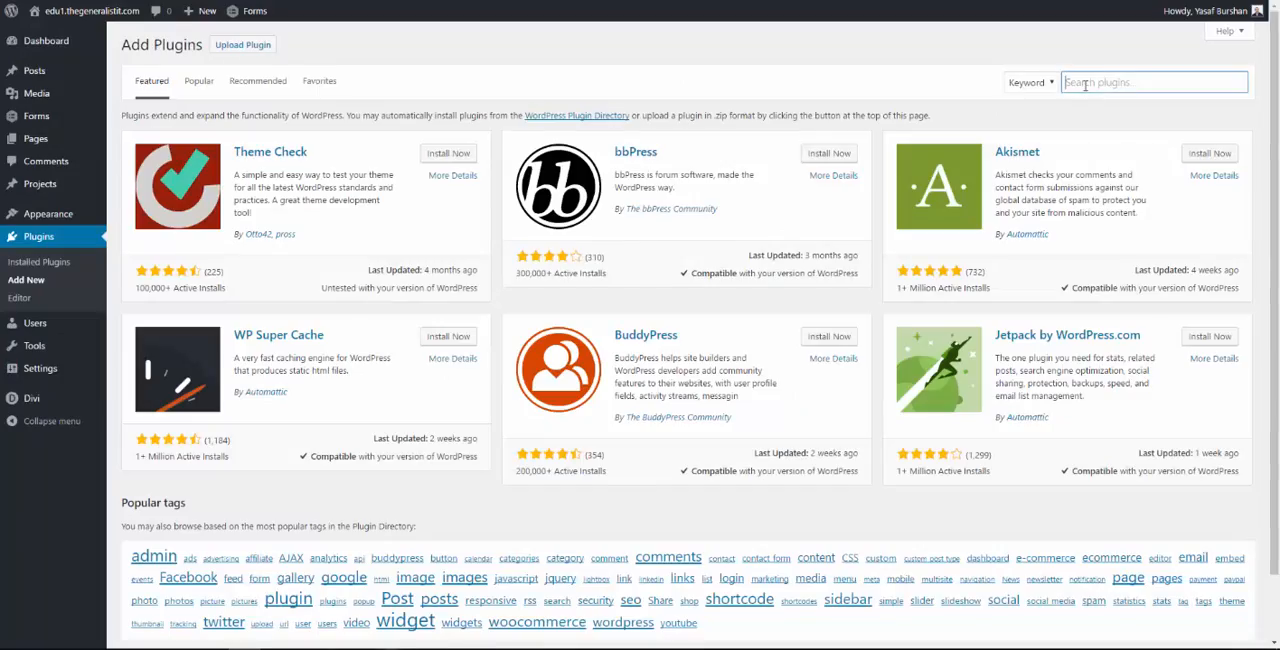
{"action": "type", "text": "pepipost"}
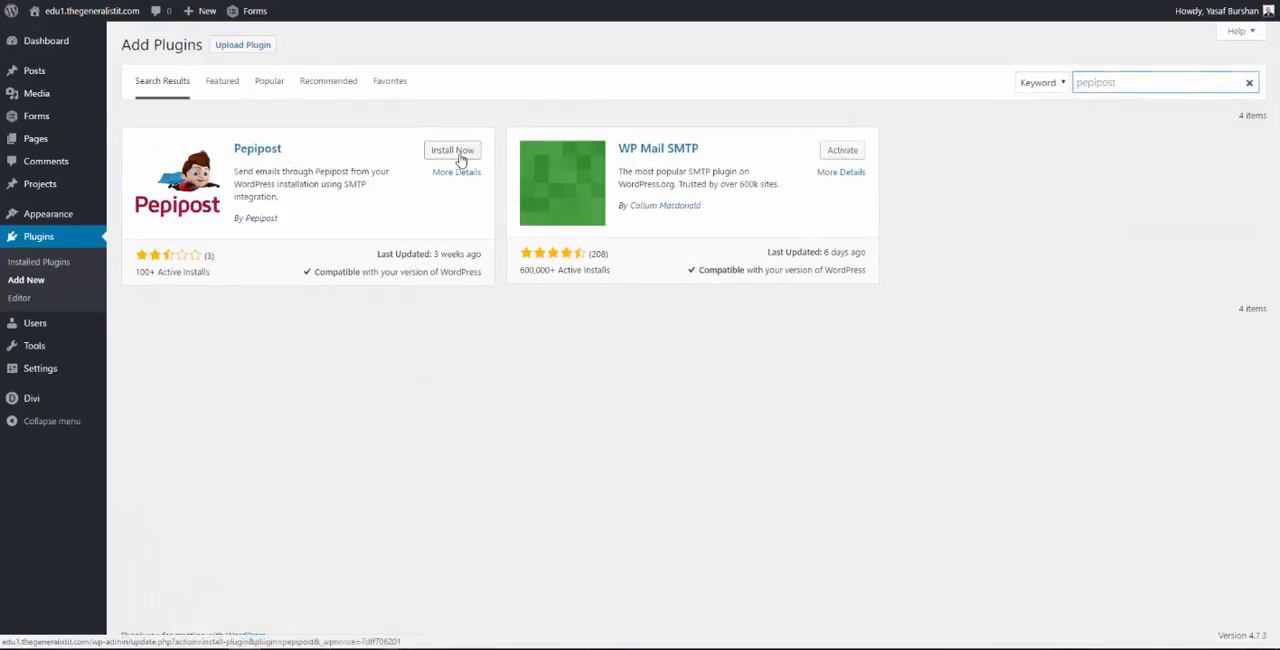
{"action": "left_click", "coordinate": [461, 160]}
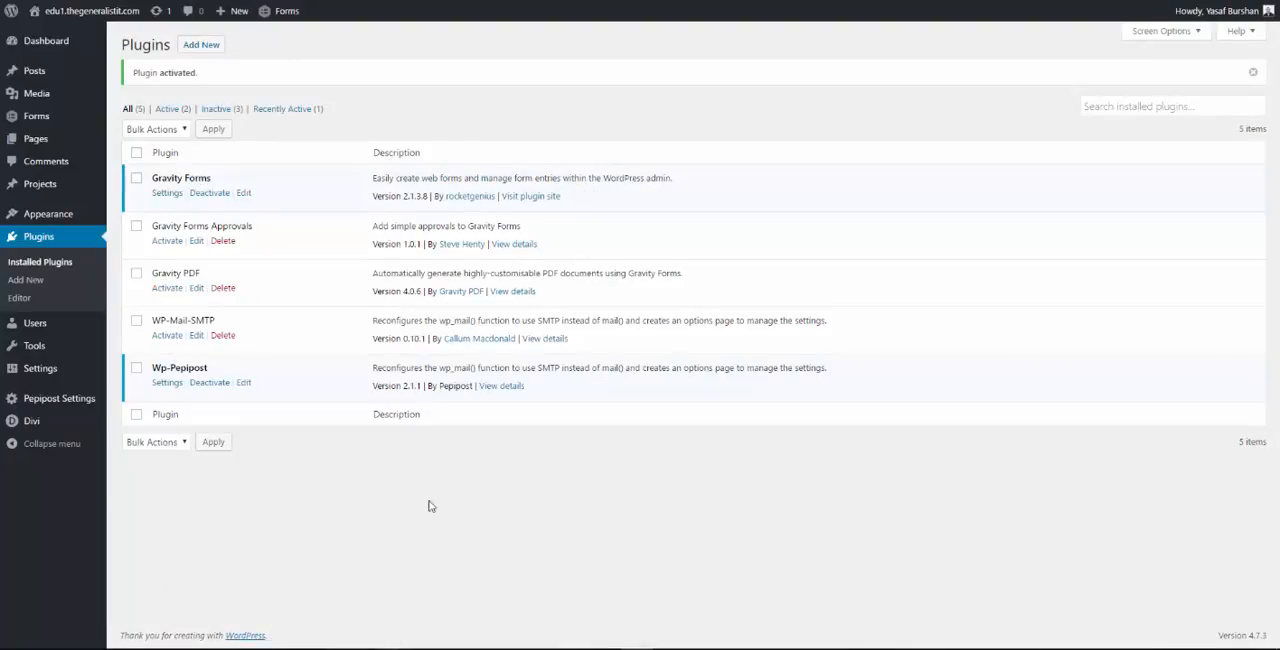
{"action": "mouse_move", "coordinate": [58, 398]}
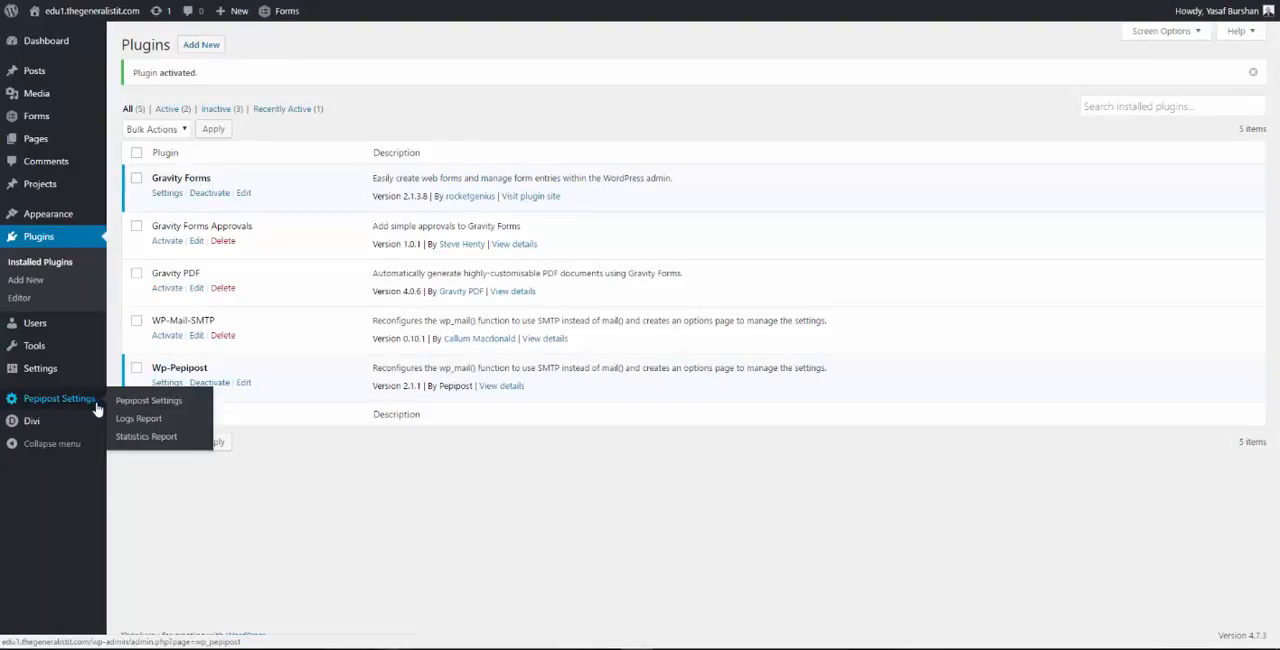
{"action": "left_click", "coordinate": [128, 404]}
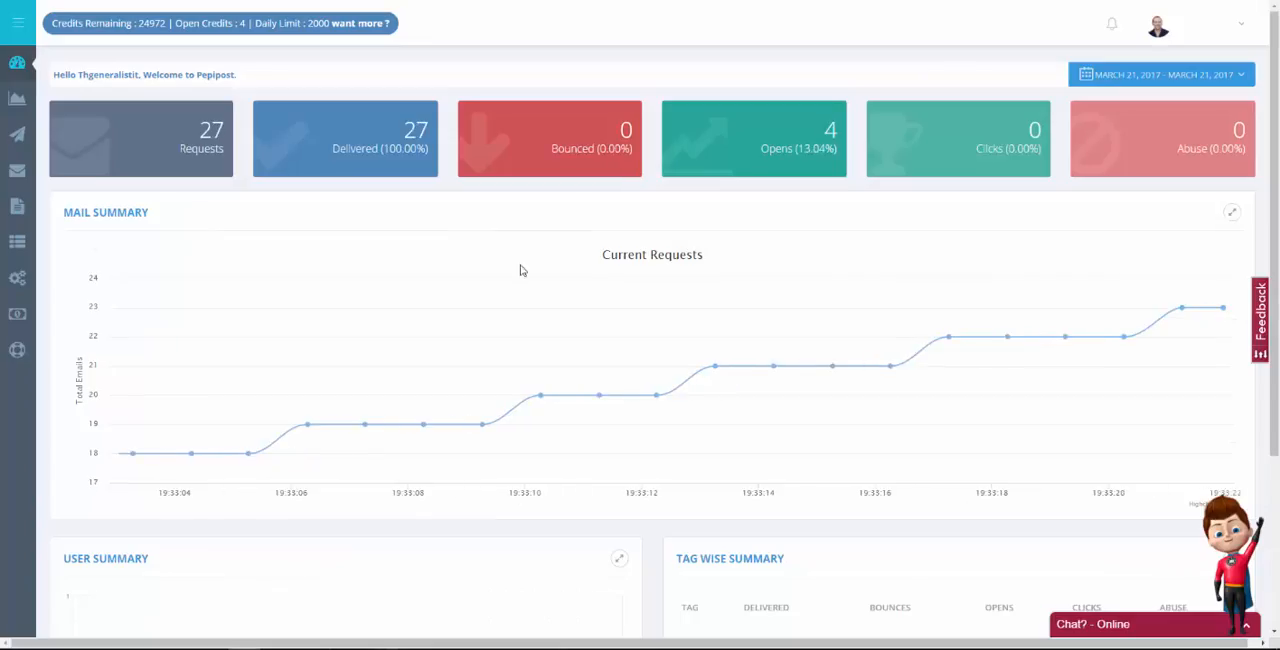
Reveal the API key in My Profile by confirming the account login password
{"action": "left_click", "coordinate": [1246, 36]}
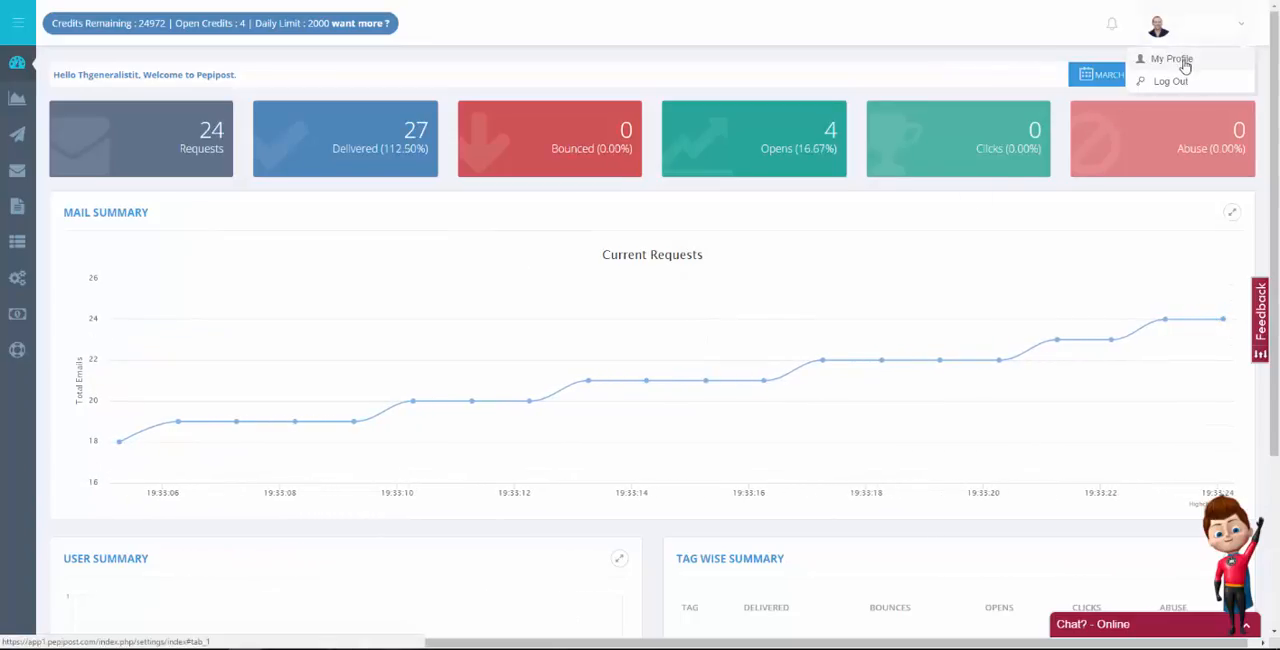
{"action": "left_click", "coordinate": [1185, 62]}
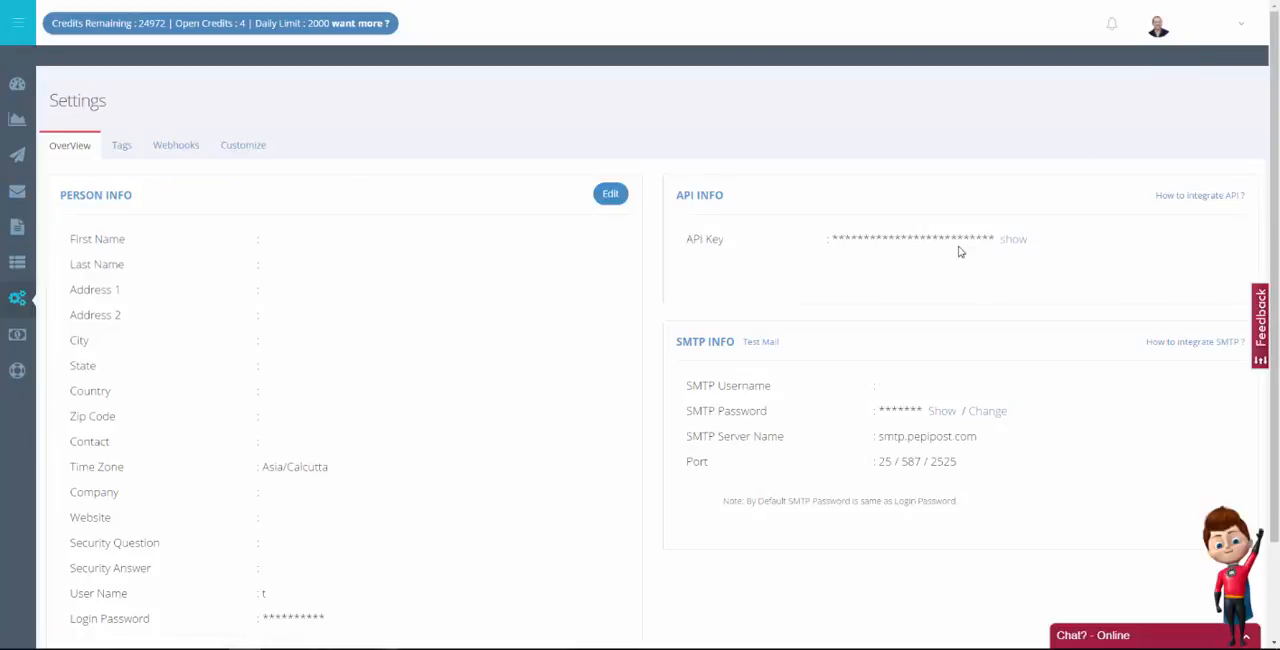
{"action": "left_click", "coordinate": [1021, 243]}
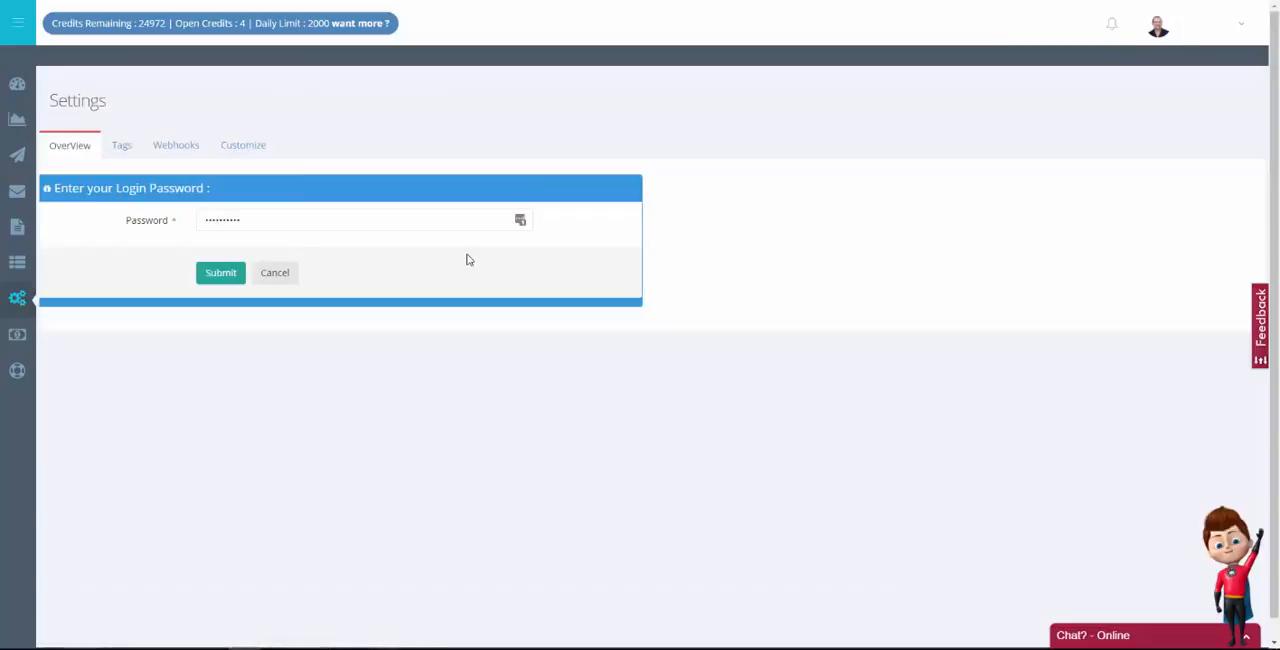
{"action": "left_click", "coordinate": [224, 273]}
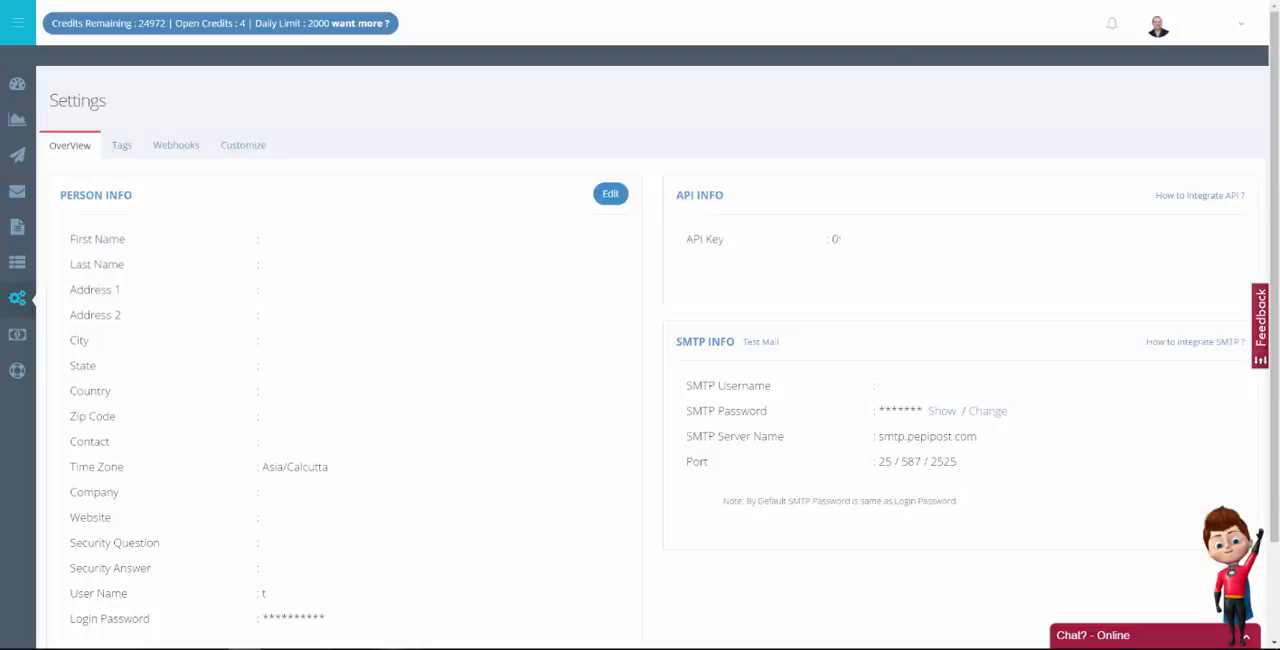
Copy the revealed Pepipost API key to the clipboard
{"action": "double_click", "coordinate": [836, 239]}
{"action": "right_click", "coordinate": [914, 237]}
{"action": "left_click", "coordinate": [960, 246]}
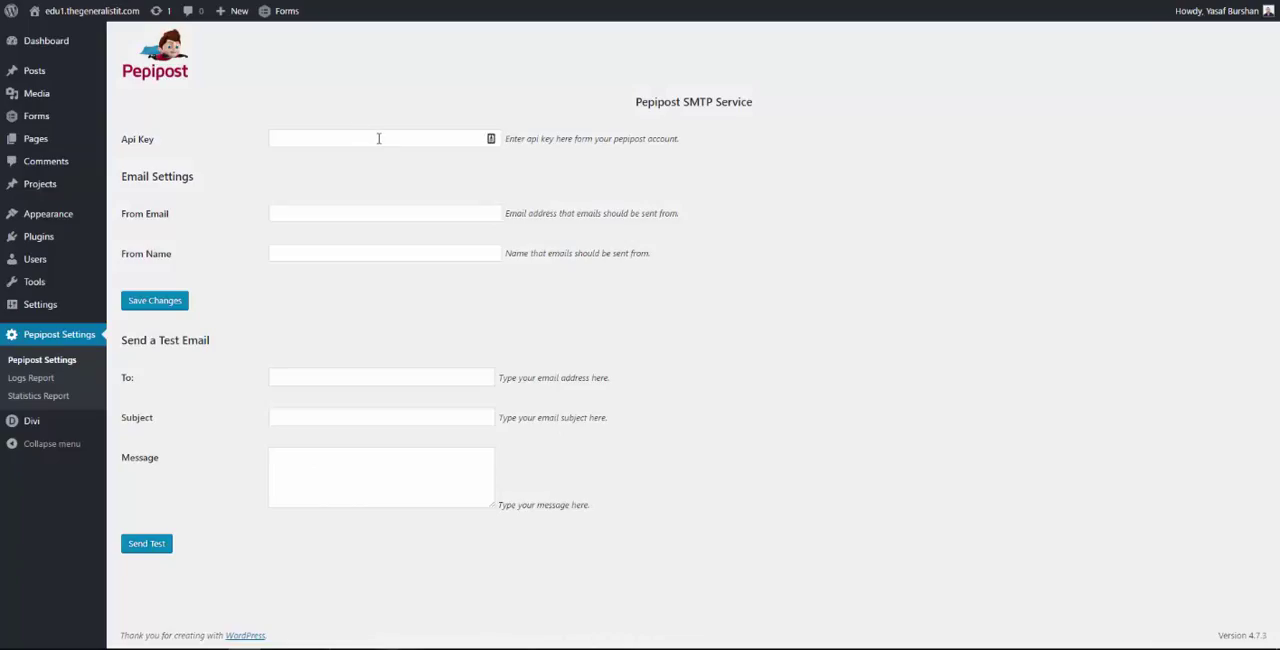
Save the Pepipost API key along with the From Email address and From Name
{"action": "left_click", "coordinate": [380, 139]}
{"action": "key", "text": "ctrl+v"}
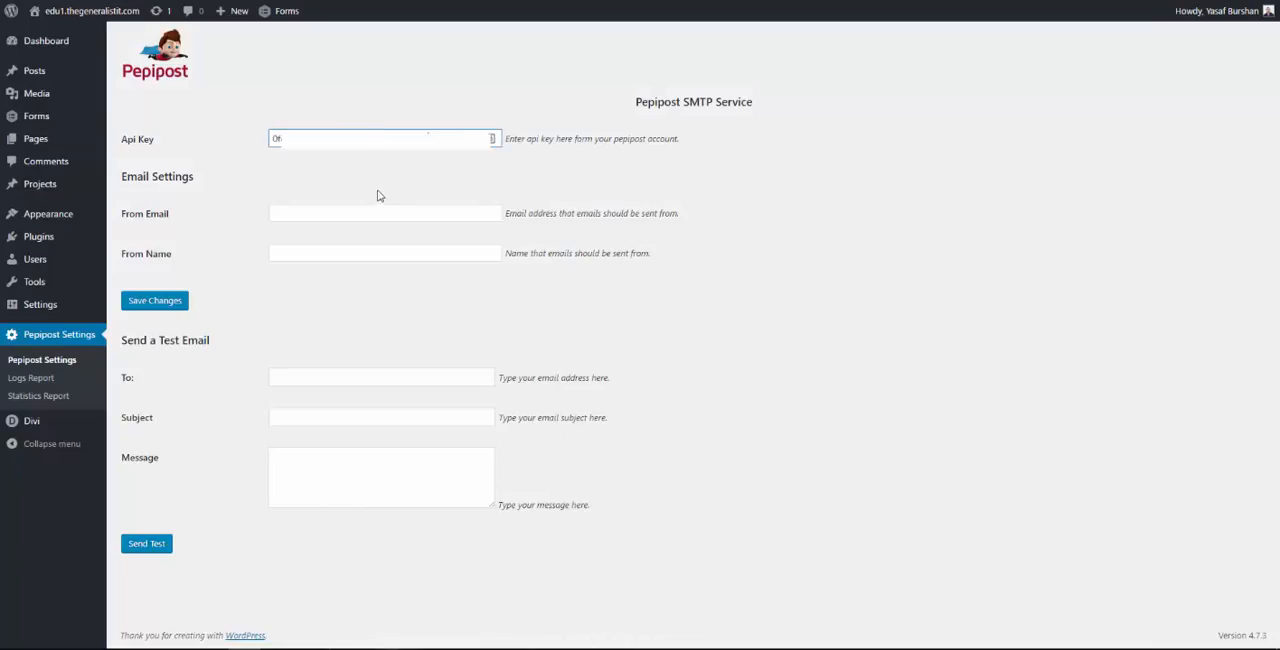
{"action": "left_click", "coordinate": [1274, 217]}
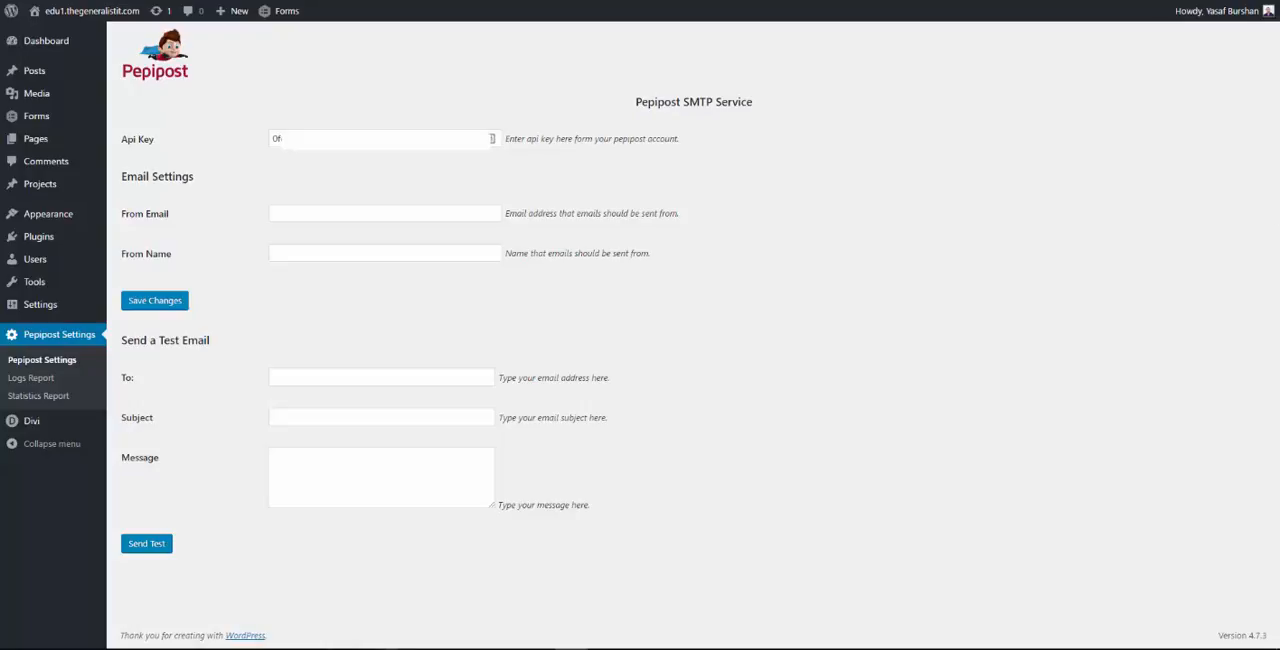
{"action": "left_click", "coordinate": [361, 215]}
{"action": "key", "text": "ctrl+v"}
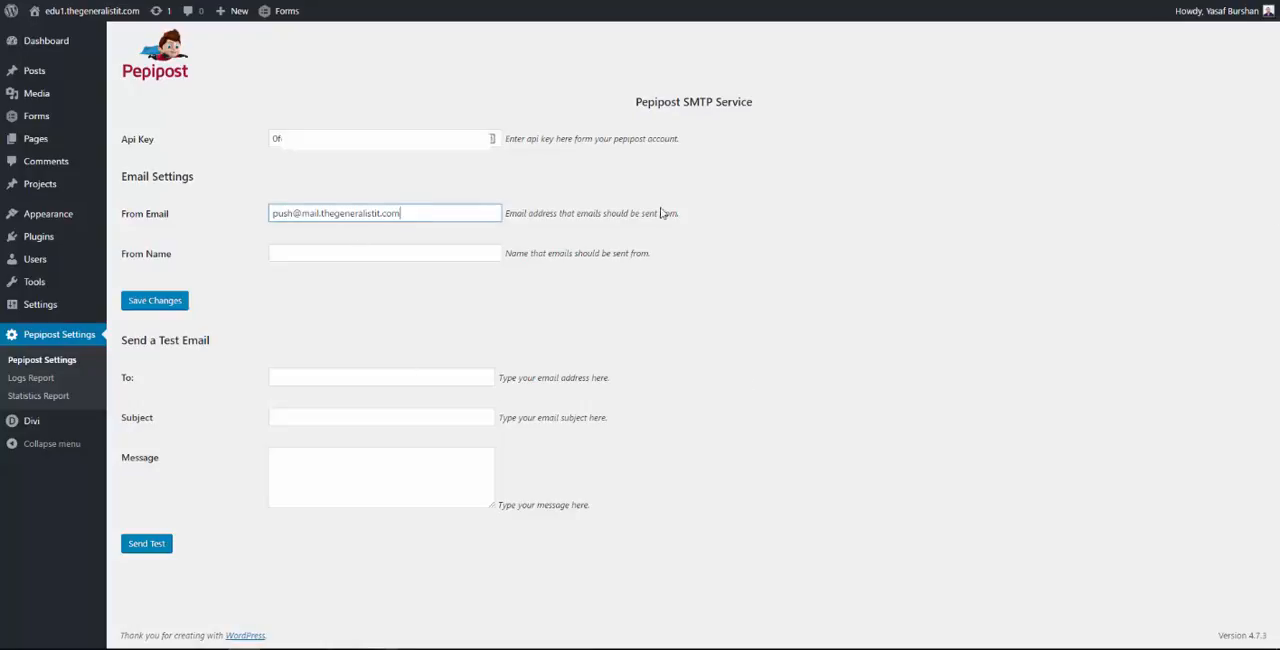
{"action": "left_click", "coordinate": [343, 255]}
{"action": "key", "text": "ctrl+v"}
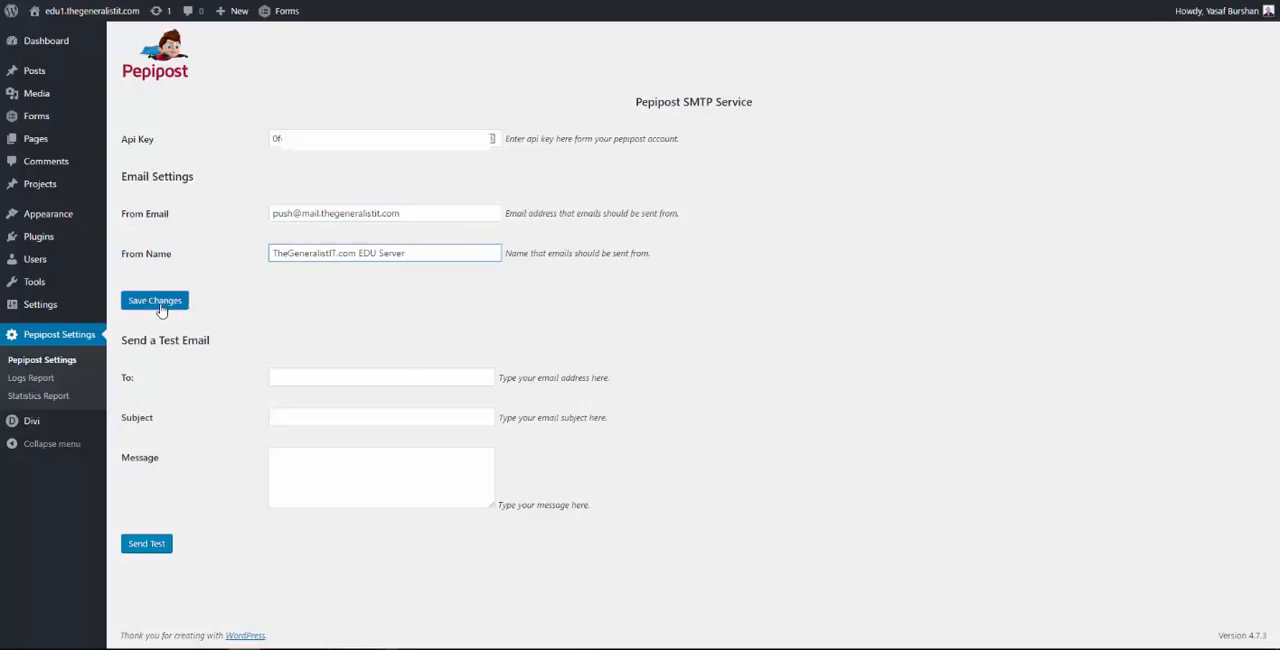
{"action": "left_click", "coordinate": [159, 306]}
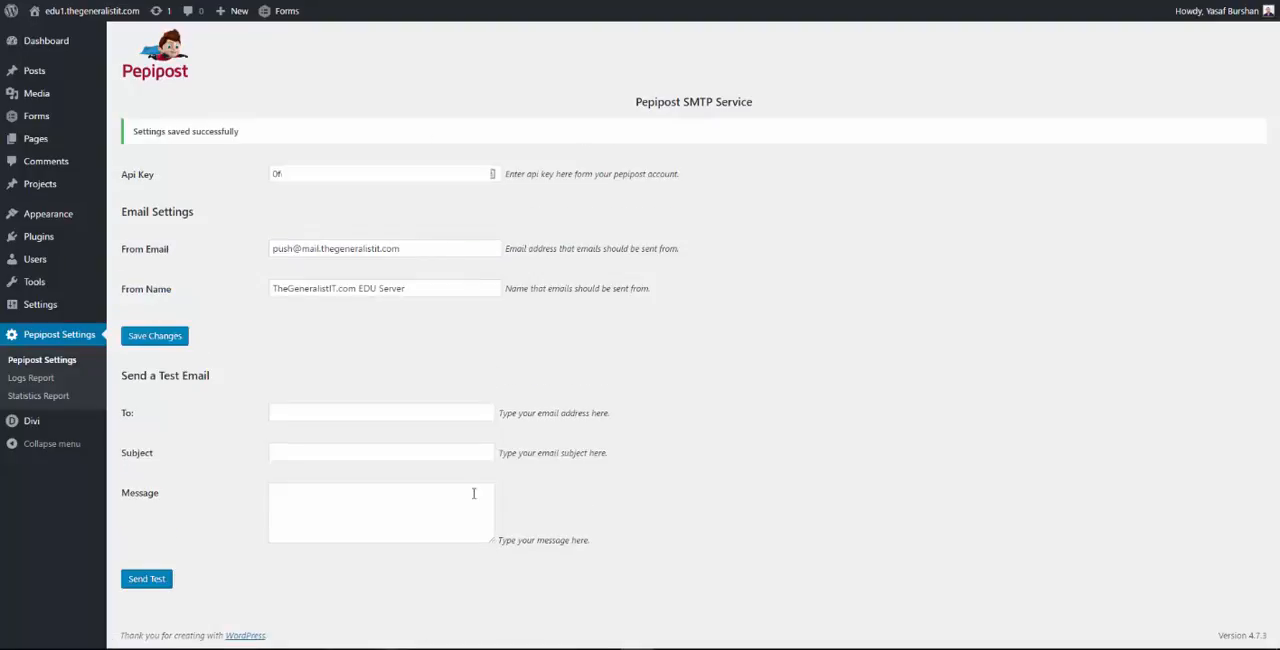
Draft a test email with recipient, subject 'Test from EDU server' and a message body
{"action": "left_click", "coordinate": [436, 419]}
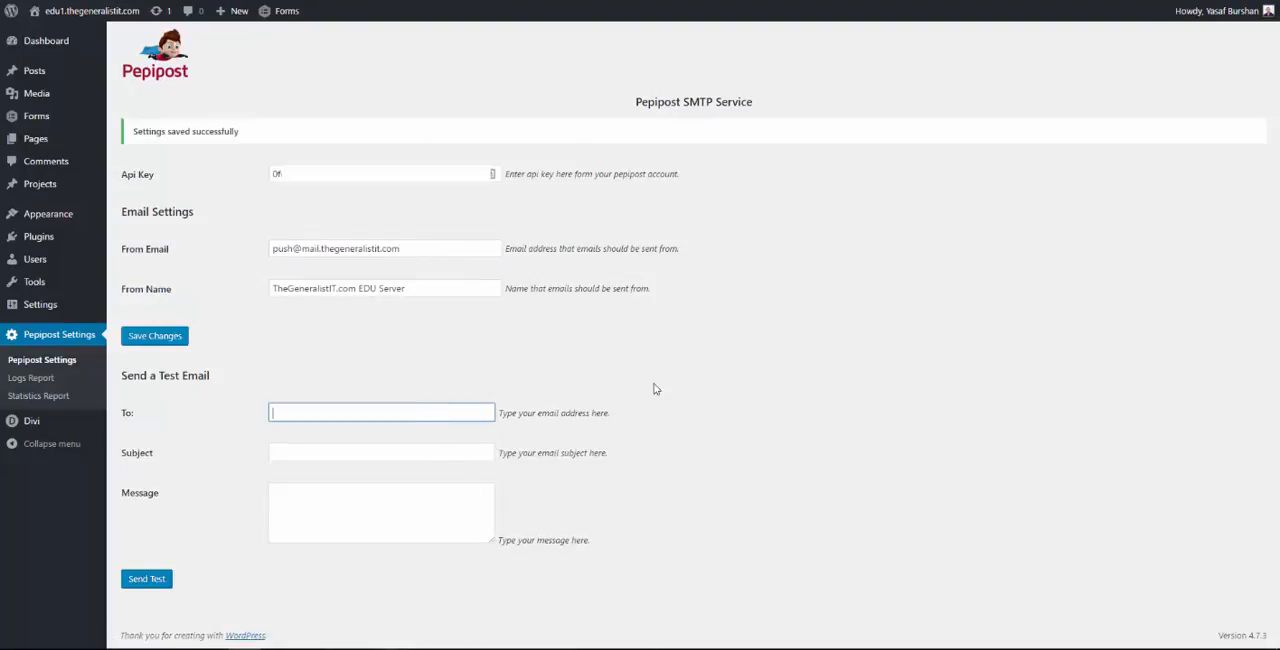
{"action": "type", "text": "y"}
{"action": "key", "text": "Tab"}
{"action": "type", "text": "Test from EDU server"}
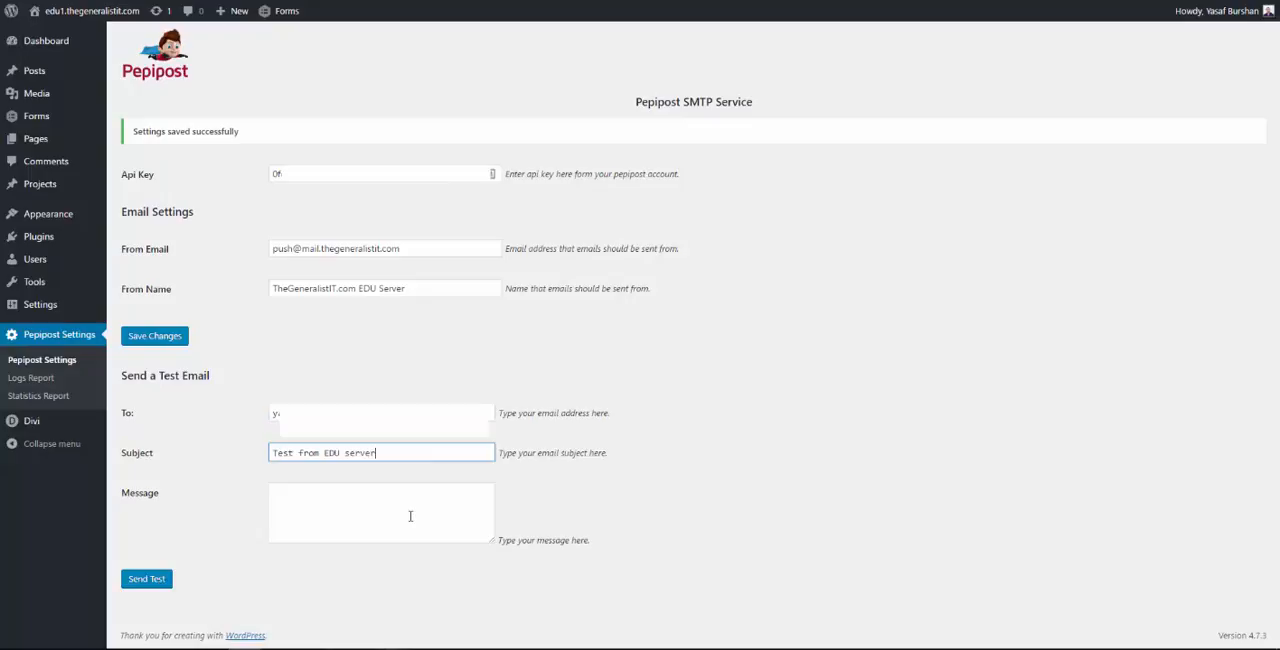
{"action": "left_click", "coordinate": [489, 518]}
{"action": "type", "text": "Test from EDU server"}
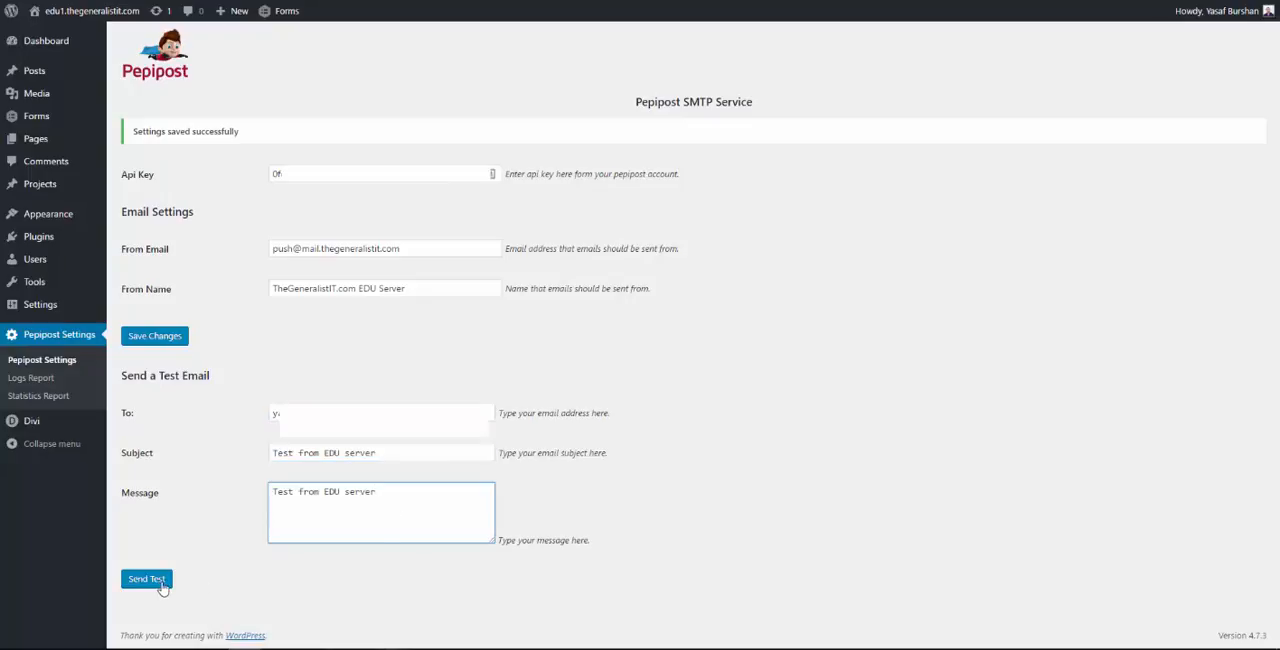
Send the drafted test email via the Send Test button
{"action": "left_click", "coordinate": [162, 589]}
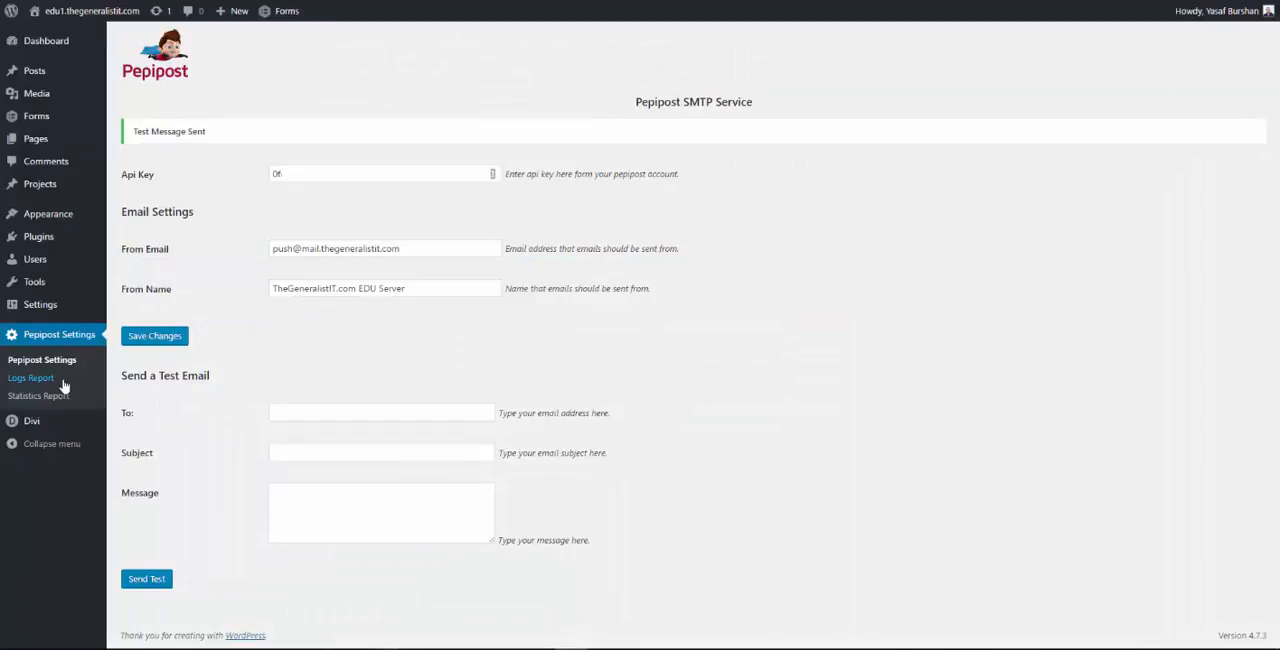
View the Pepipost Logs Report listing sent emails with status and delivery remarks
{"action": "left_click", "coordinate": [63, 385]}
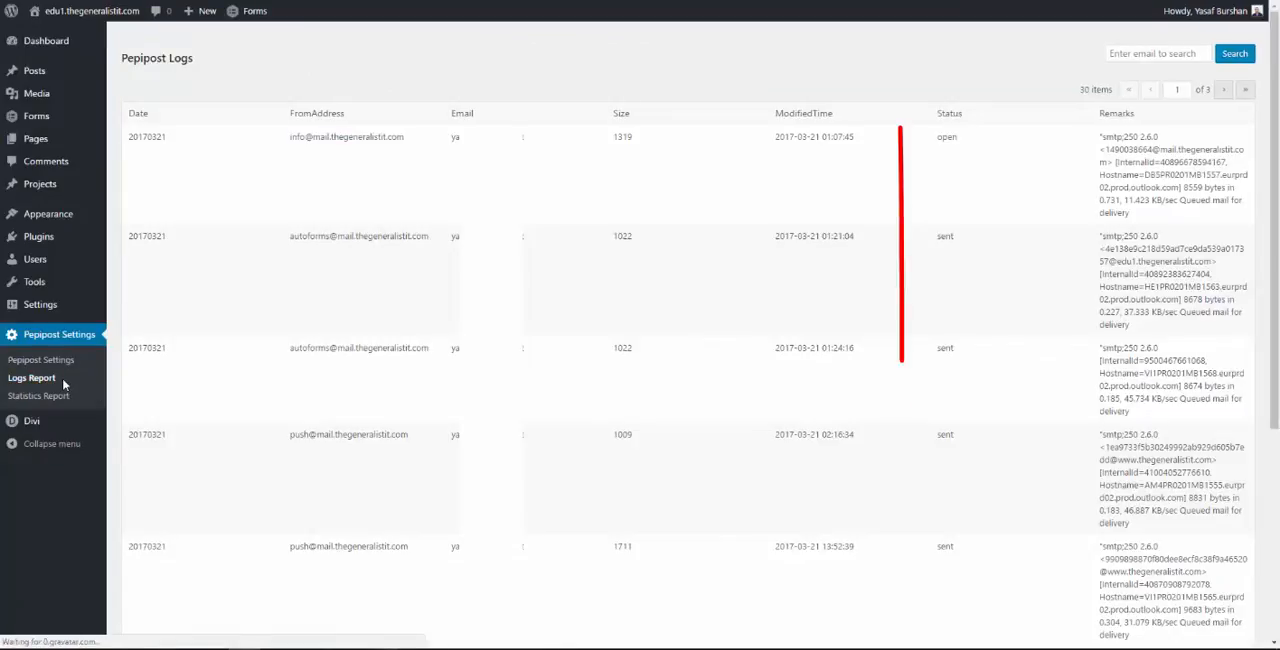